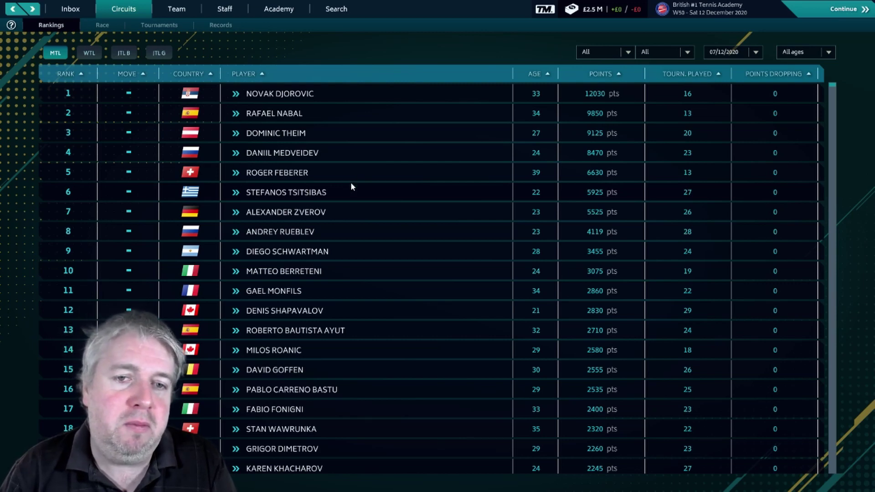
Step: Check the top-ranked player's profile and the 2021 grass tournament list for the game's unmodded names
left_click(273, 93)
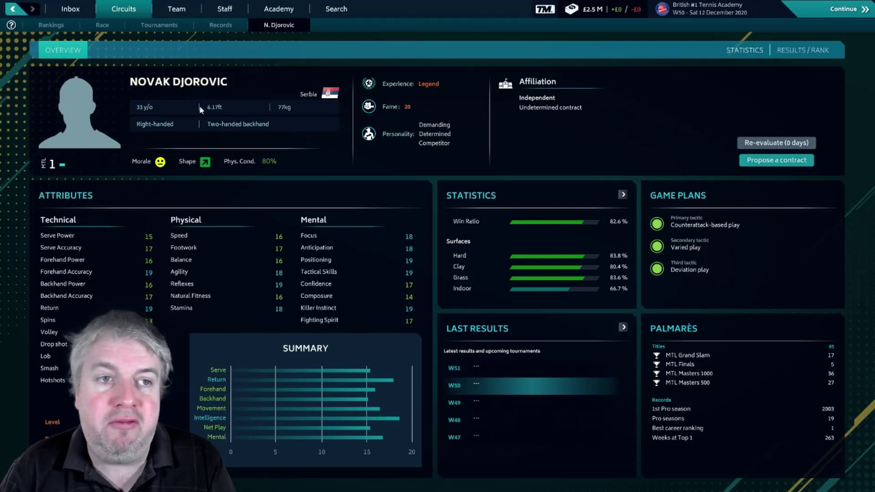
right_click(179, 123)
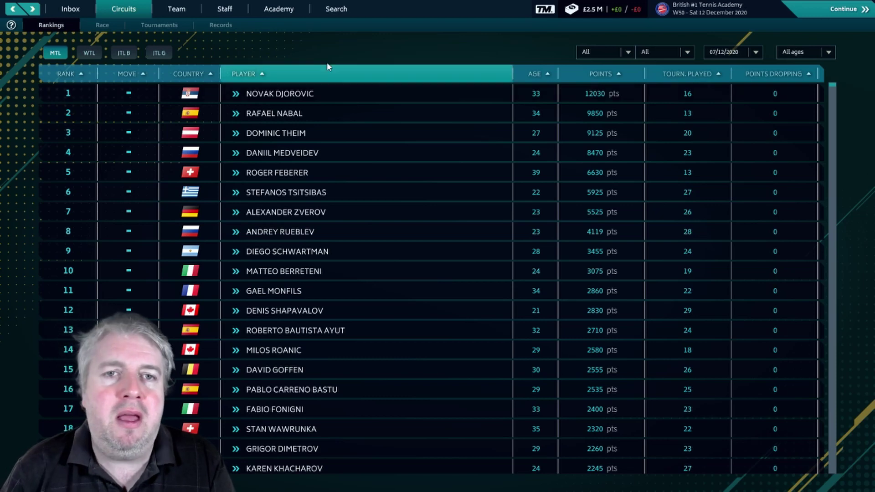
left_click(161, 25)
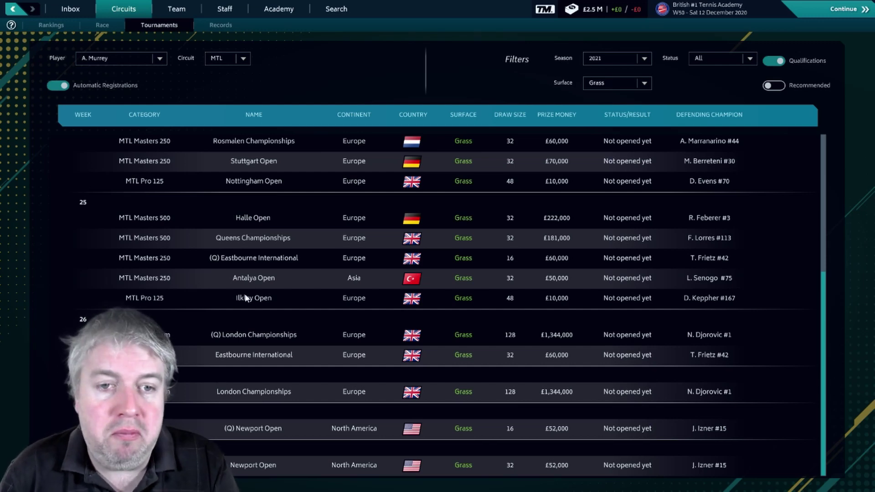
scroll(250, 296, "up", 5)
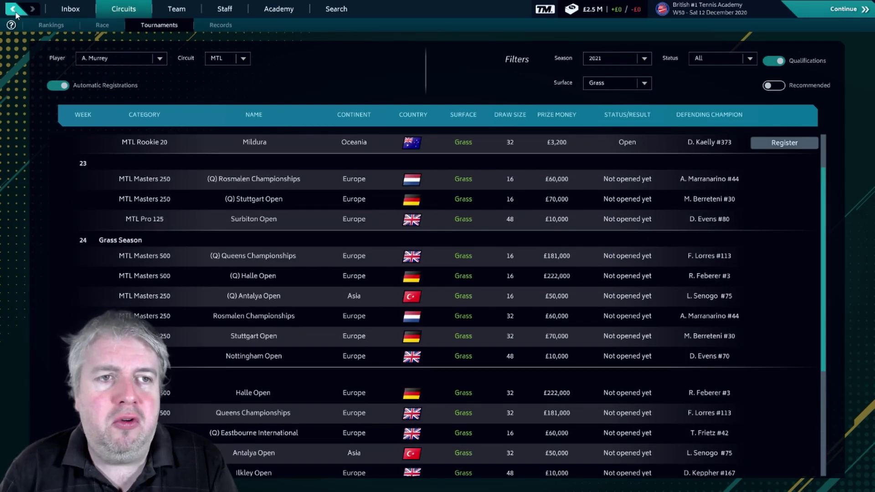
scroll(345, 184, "up", 2)
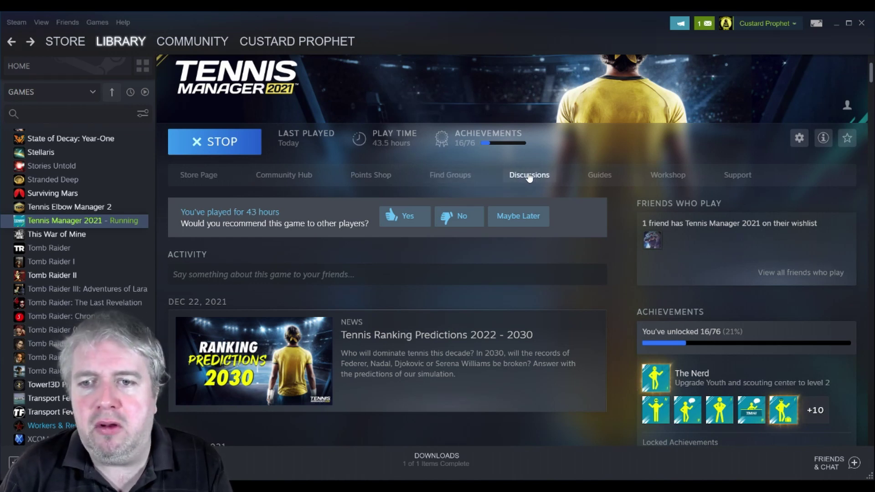
Step: In Steam, open the Tennis Manager 2021 Workshop and preview the TM Realist and TM Realist 21 mods
left_click(653, 177)
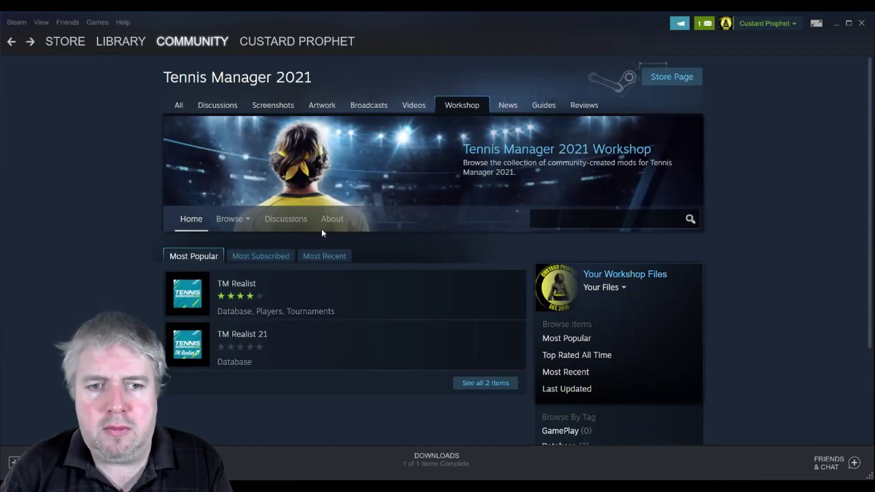
scroll(445, 210, "down", 3)
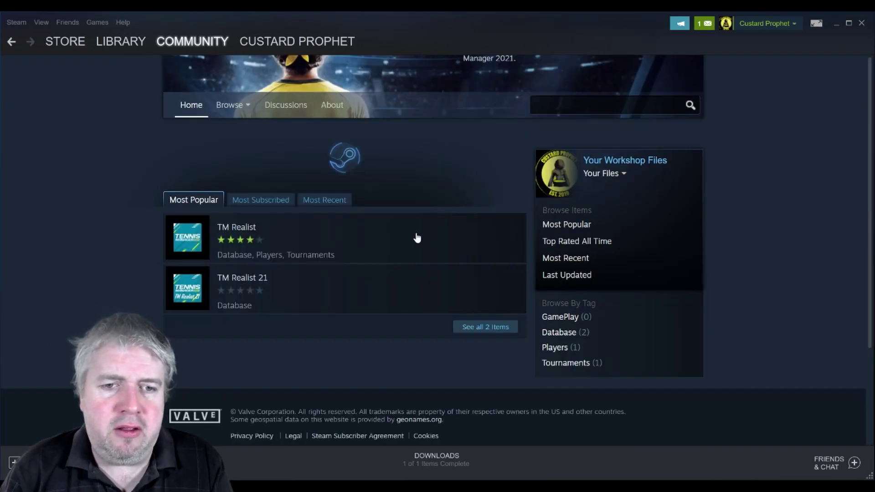
mouse_move(321, 248)
mouse_move(278, 214)
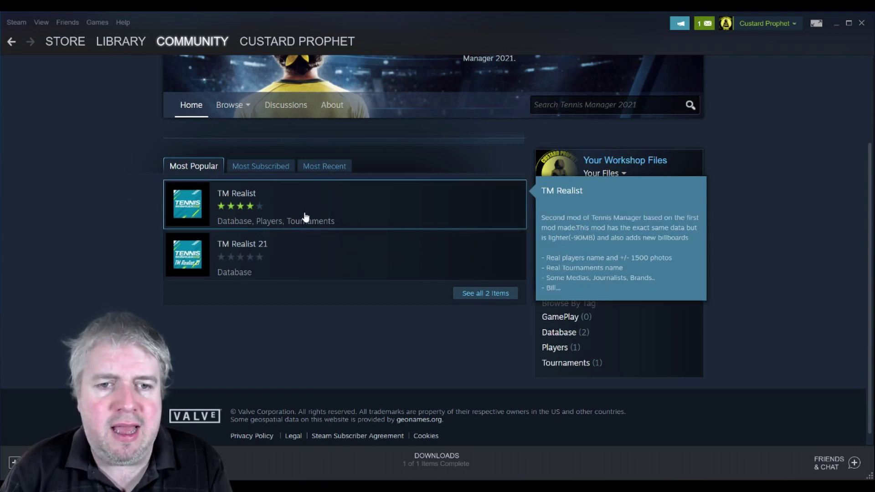
mouse_move(289, 266)
mouse_move(313, 215)
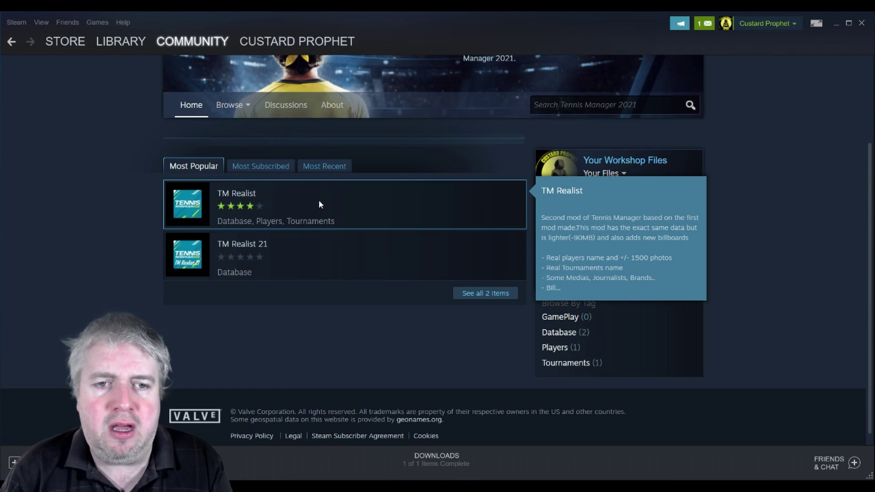
Step: Open the TM Realist mod's Workshop page and subscribe to the mod
left_click(319, 205)
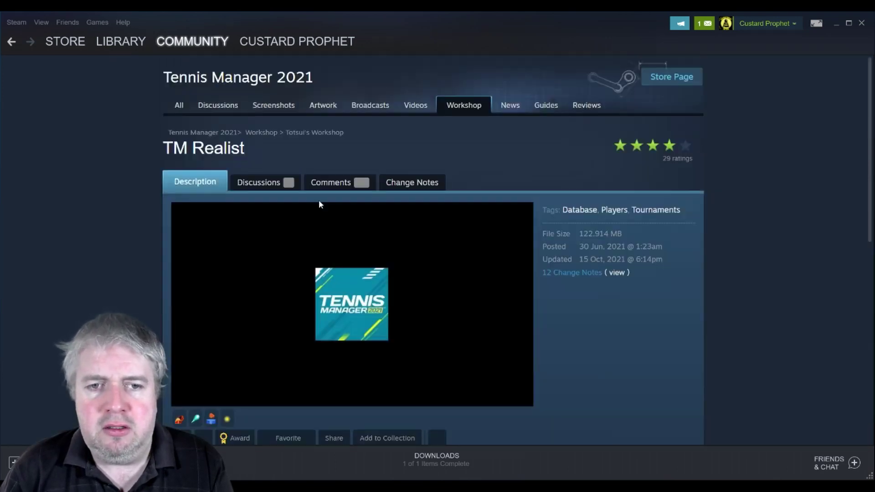
scroll(439, 226, "down", 3)
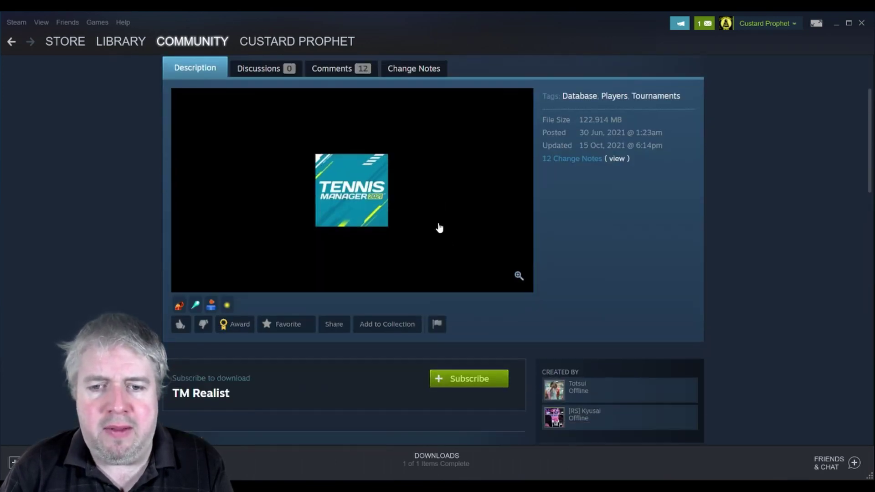
left_click(492, 380)
Step: Read the TM Realist description, highlighting the notes about needing a new career and selecting the mod at launch
scroll(475, 281, "down", 5)
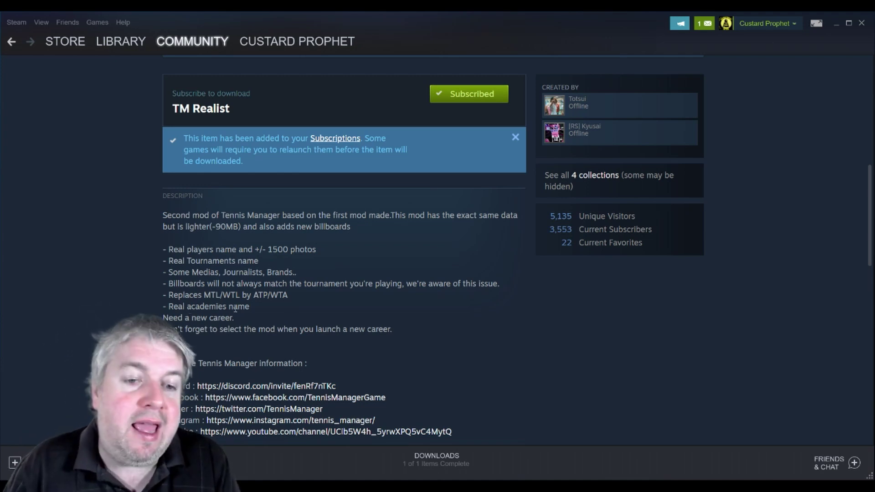
left_click_drag(235, 316, 173, 318)
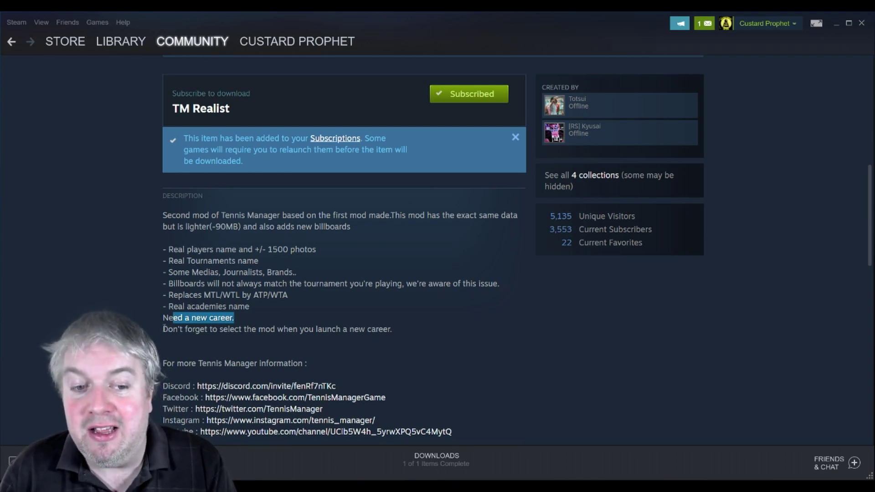
left_click_drag(164, 329, 380, 350)
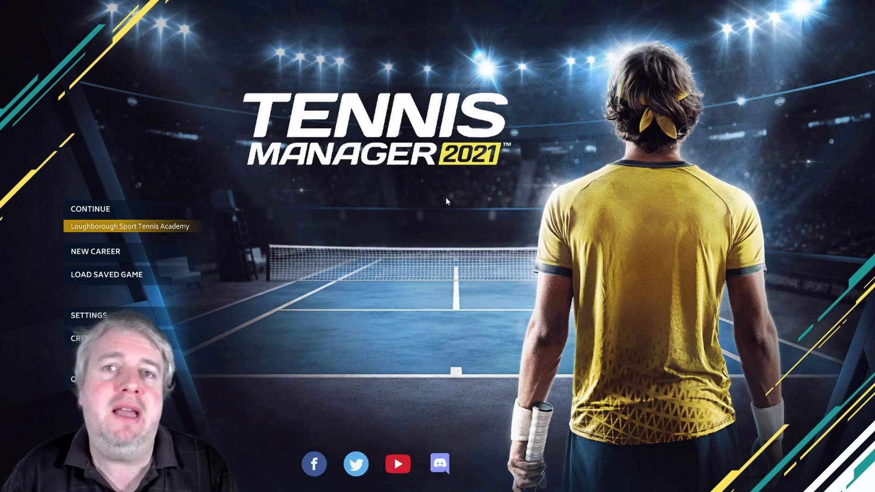
Step: In Tennis Manager 2021, create a new career with the TM Realist mod enabled
left_click(95, 252)
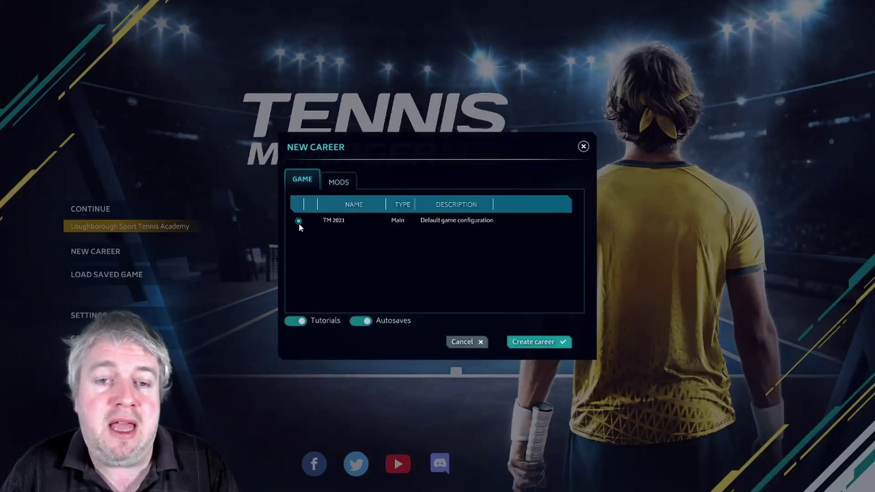
left_click(337, 183)
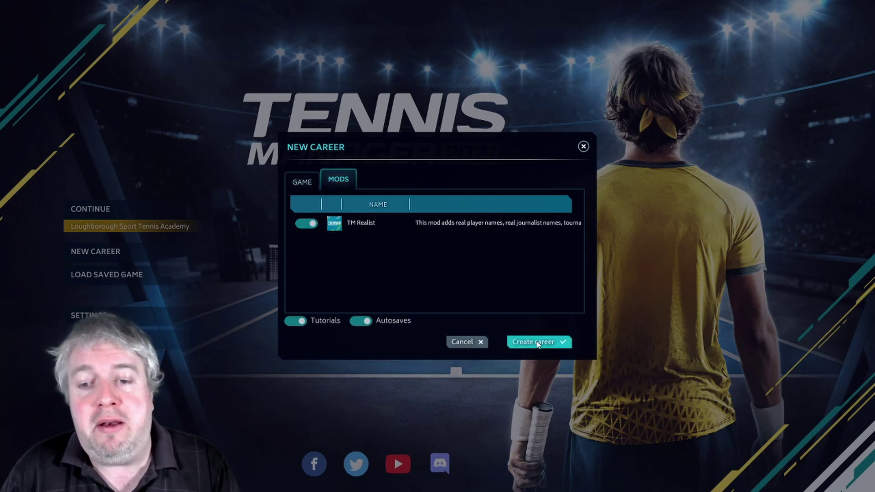
left_click(538, 343)
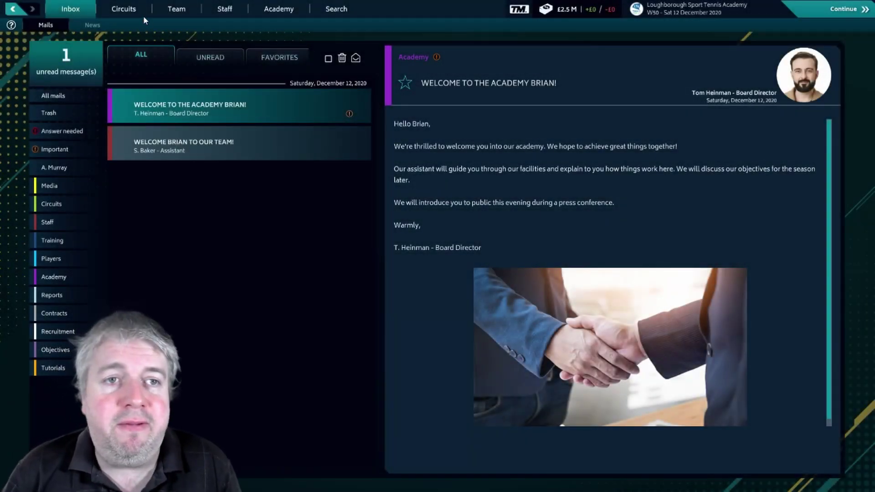
Step: Open the ATP rankings and check the profiles of the two top-ranked players for real names and photos
left_click(134, 11)
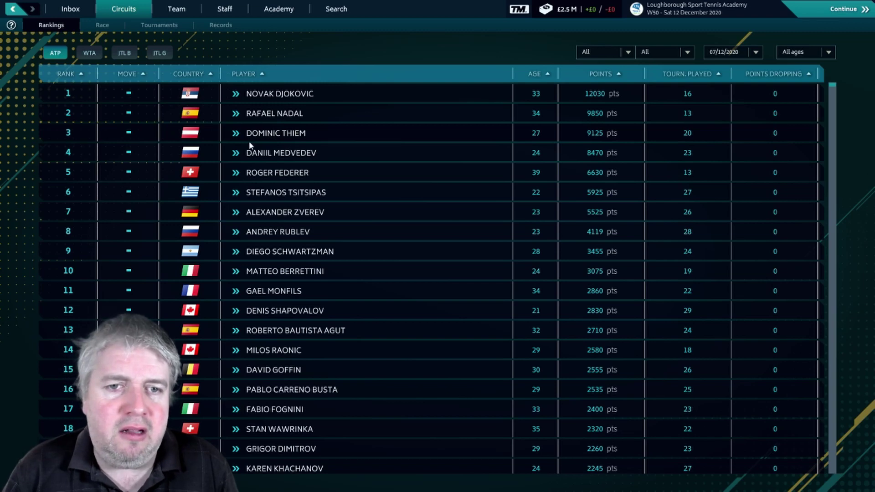
left_click(269, 94)
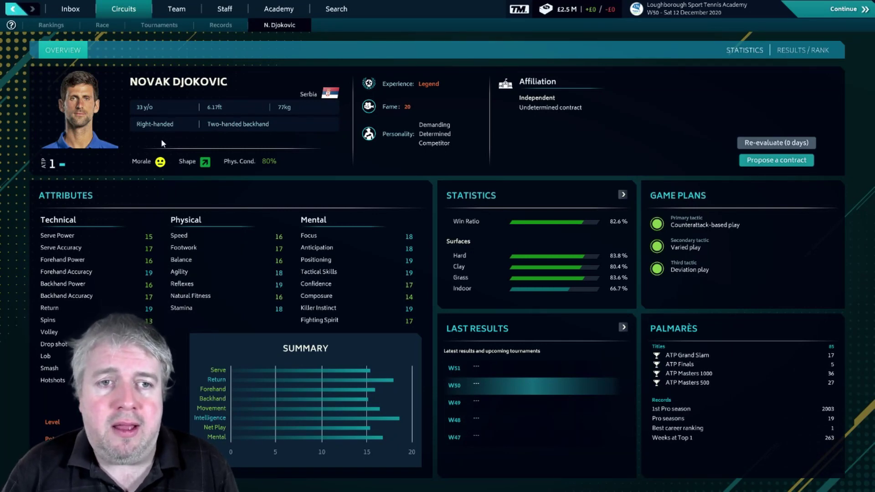
key("Escape")
left_click(264, 114)
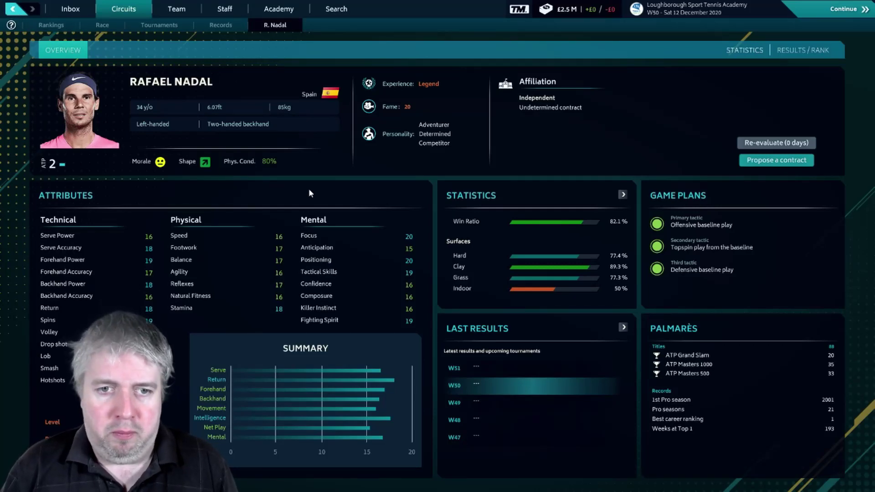
key("Escape")
Step: Go far down the ATP rankings, check the profile of the player ranked 940, and return to the rankings
scroll(304, 160, "down", 10)
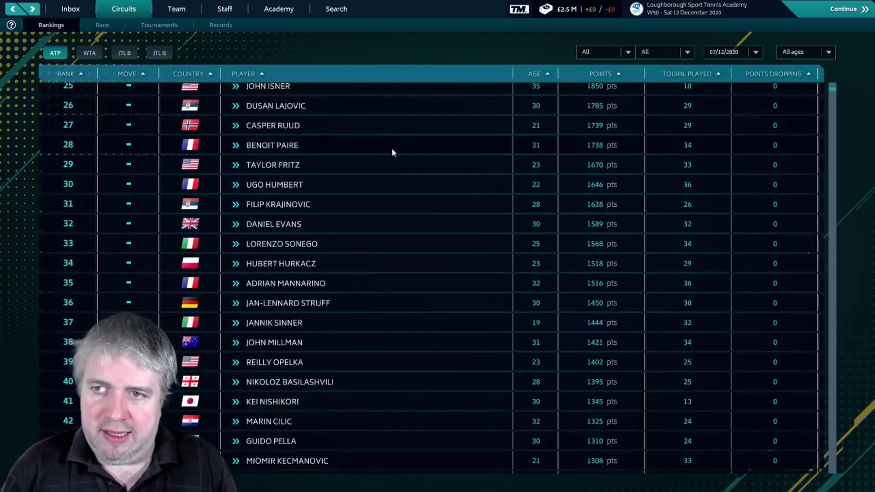
left_click_drag(832, 93, 835, 271)
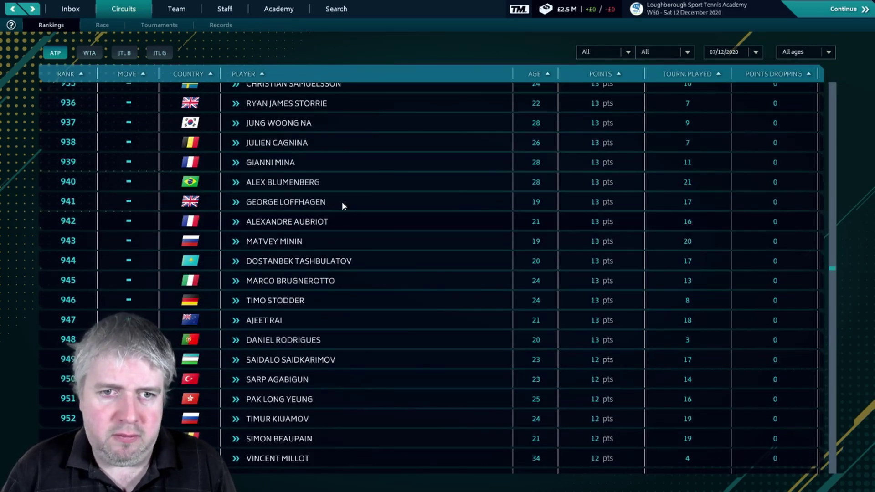
left_click(266, 184)
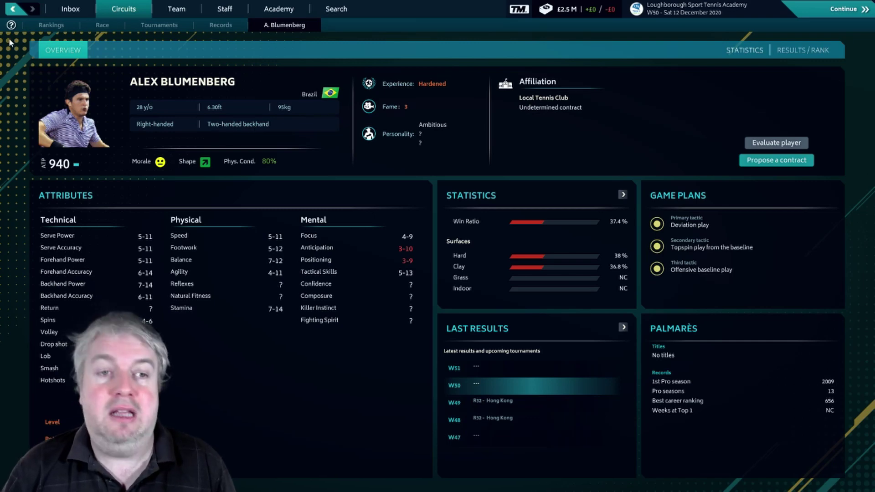
left_click(9, 12)
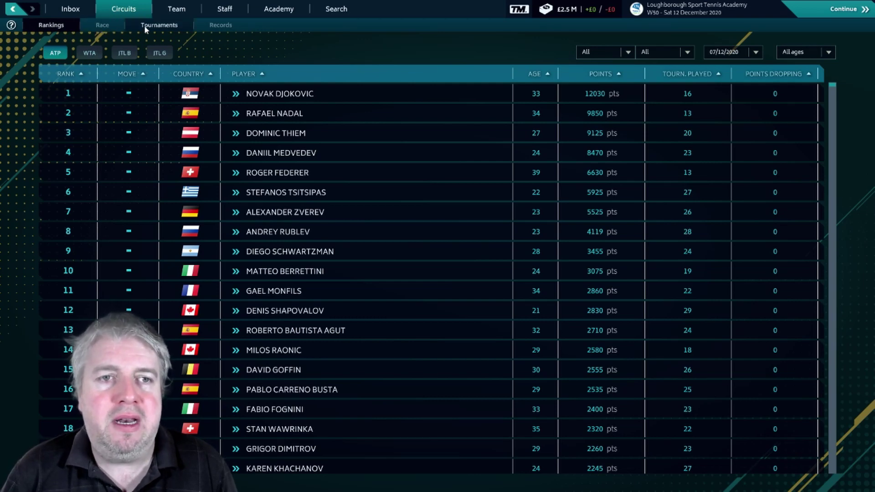
Step: Filter the 2021 ATP tournament list to the Grass surface and look through the tournament names
left_click(159, 25)
left_click(643, 83)
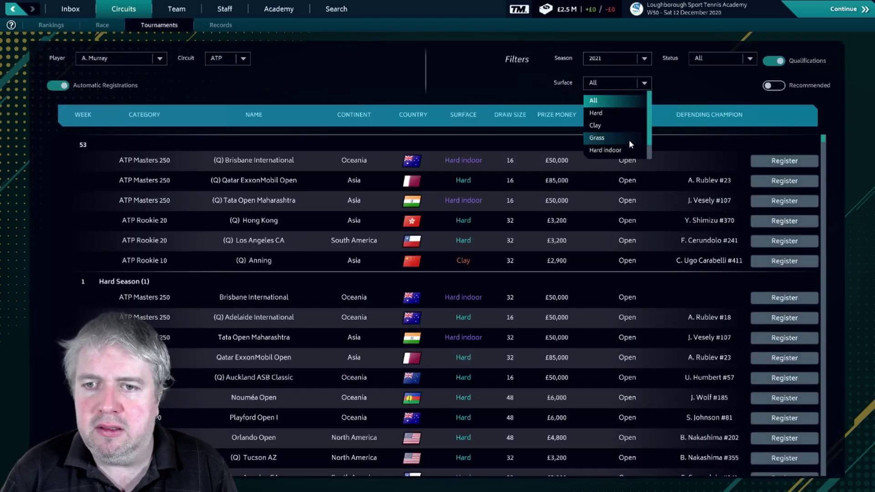
left_click(630, 139)
left_click_drag(825, 155, 842, 338)
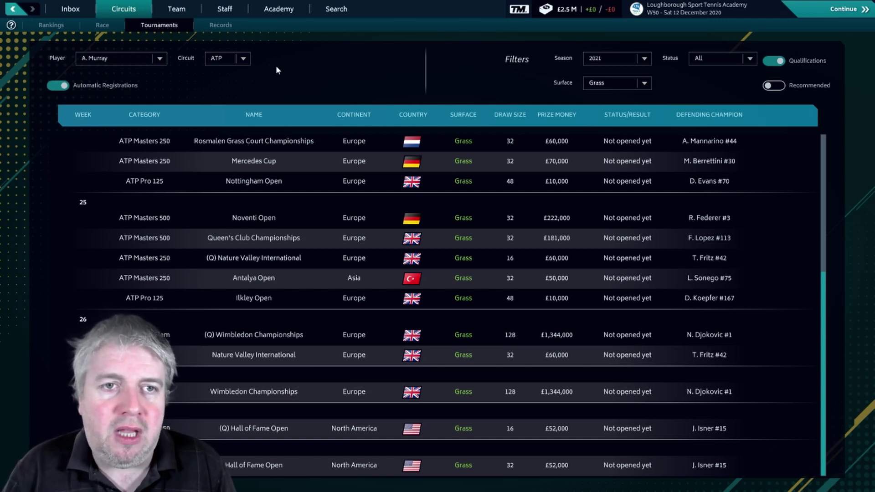
Step: Look at the academy objectives and open the list of searchable academies to review their names and logos
left_click(295, 8)
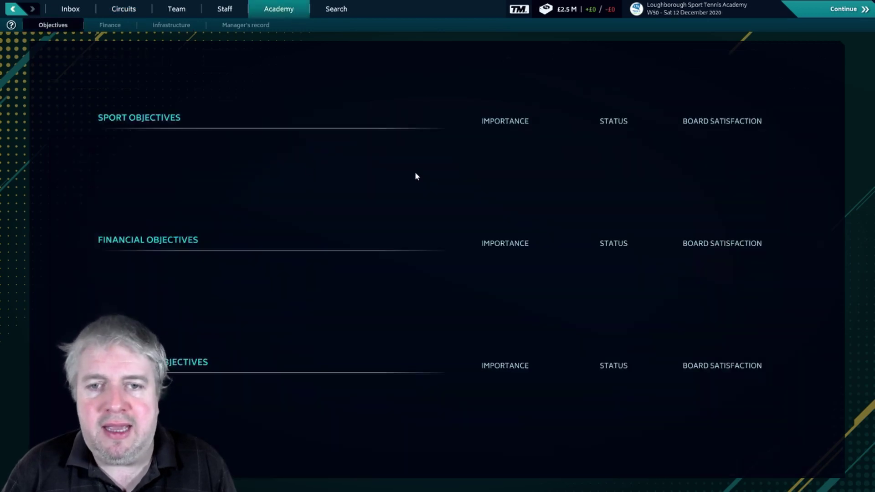
left_click(337, 7)
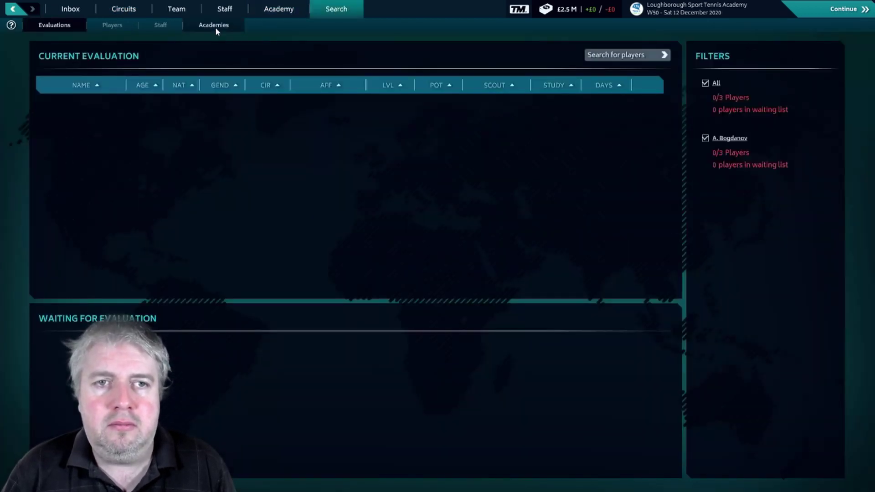
left_click(215, 27)
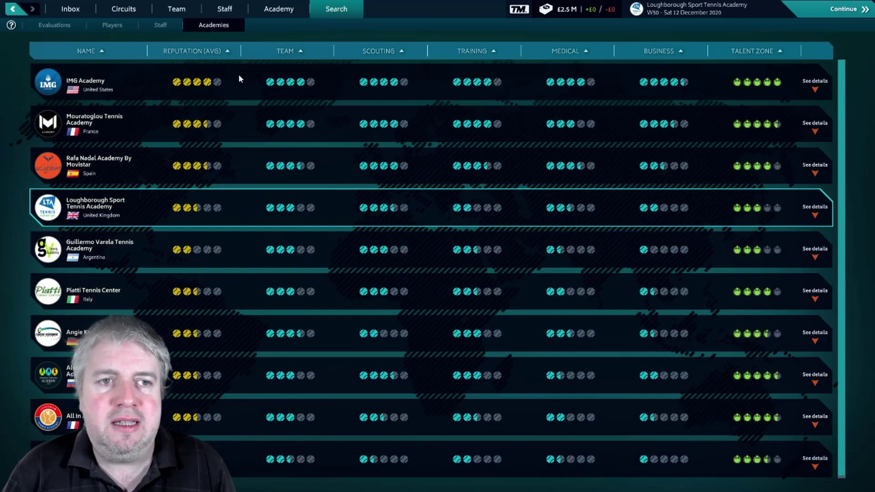